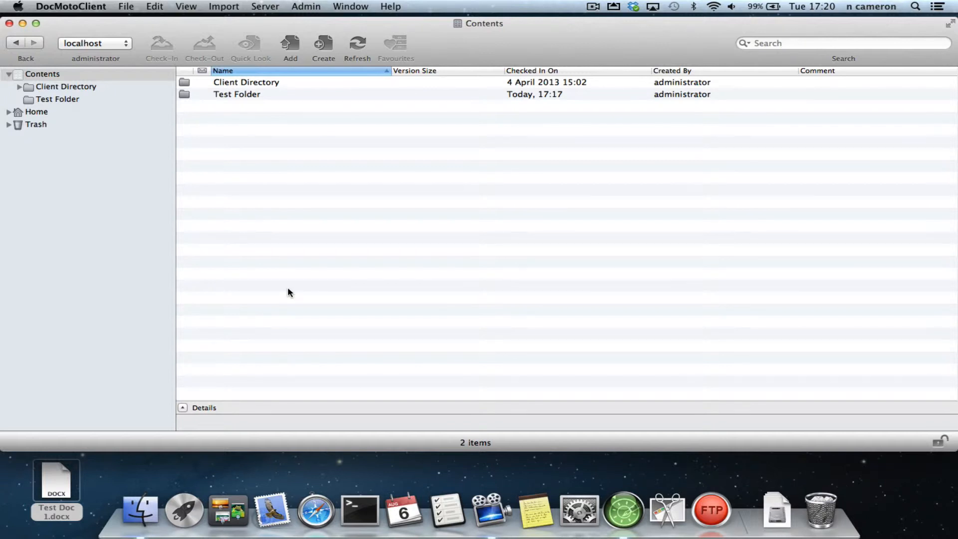
Step: Add the existing file Sample Doc 1.doc from the Sample Docs folder to Test Folder
left_click(81, 104)
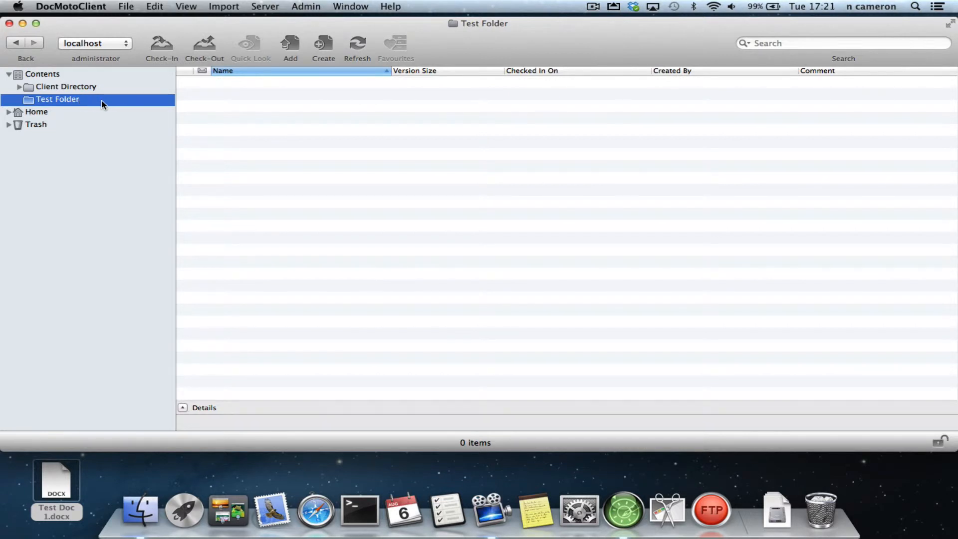
right_click(103, 104)
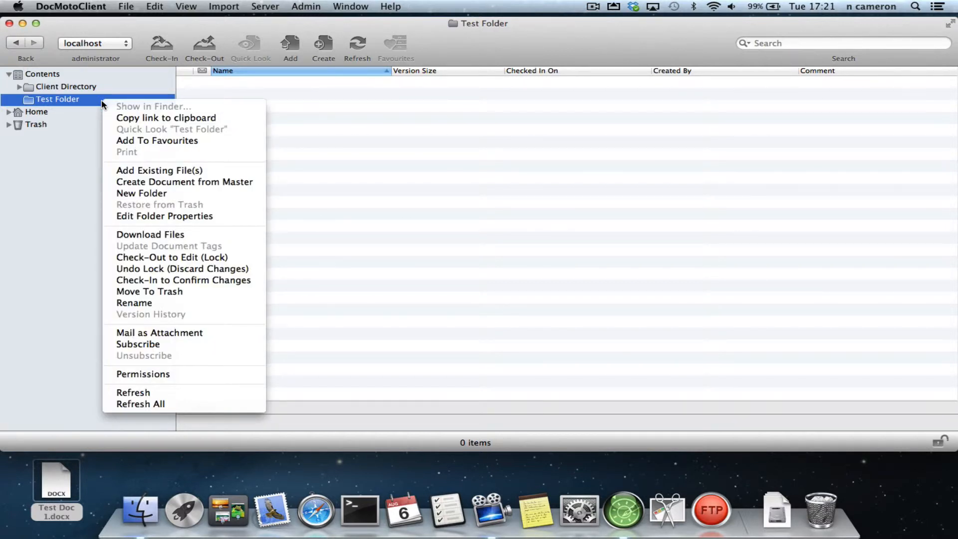
left_click(226, 171)
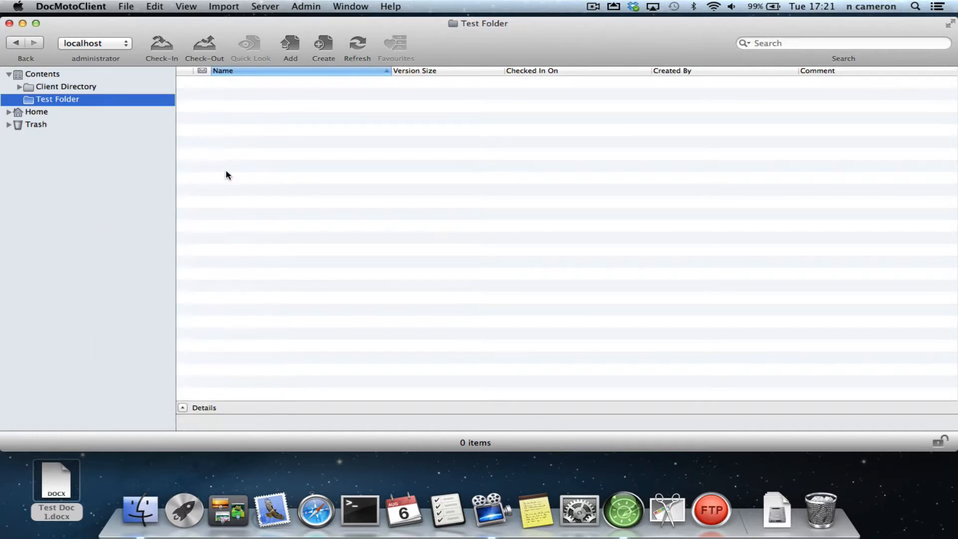
left_click_drag(451, 81, 411, 121)
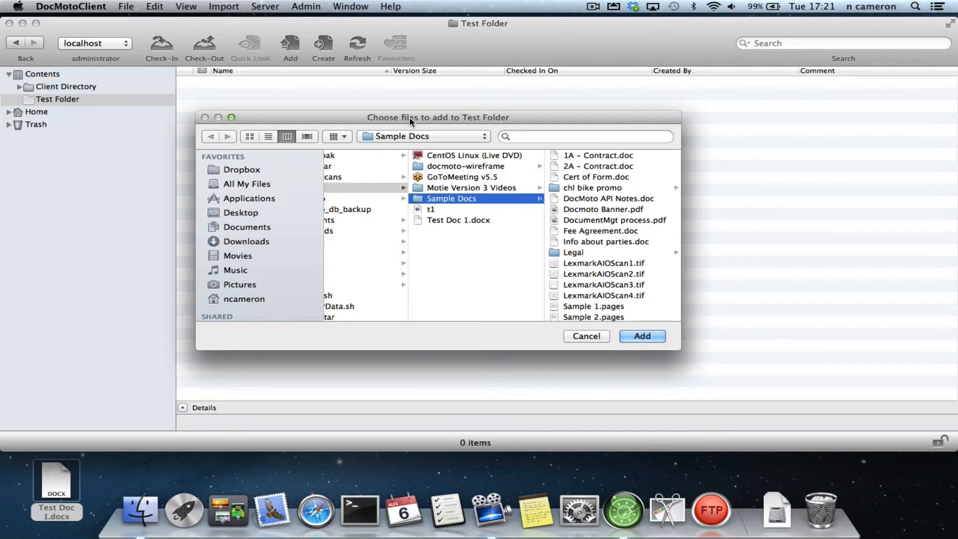
scroll(579, 239, "down", 5)
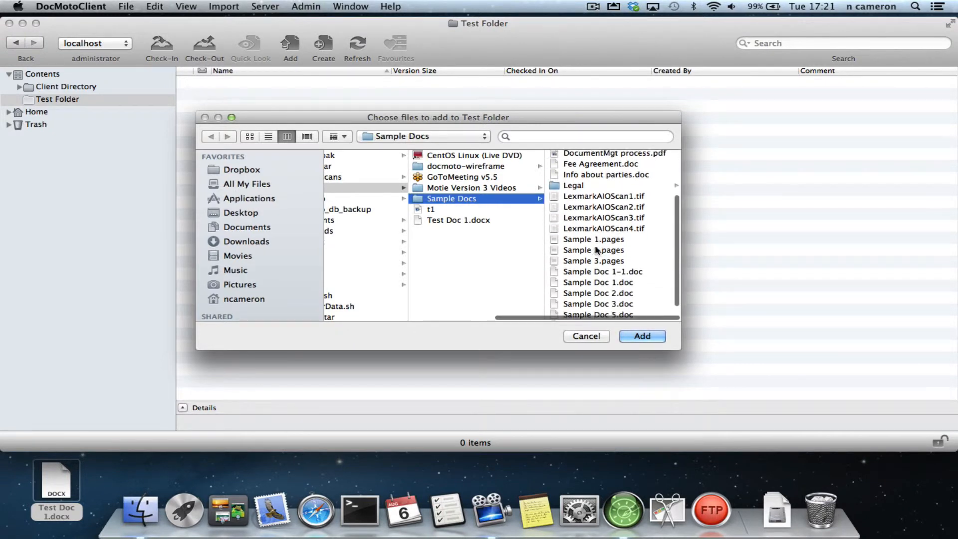
left_click(589, 275)
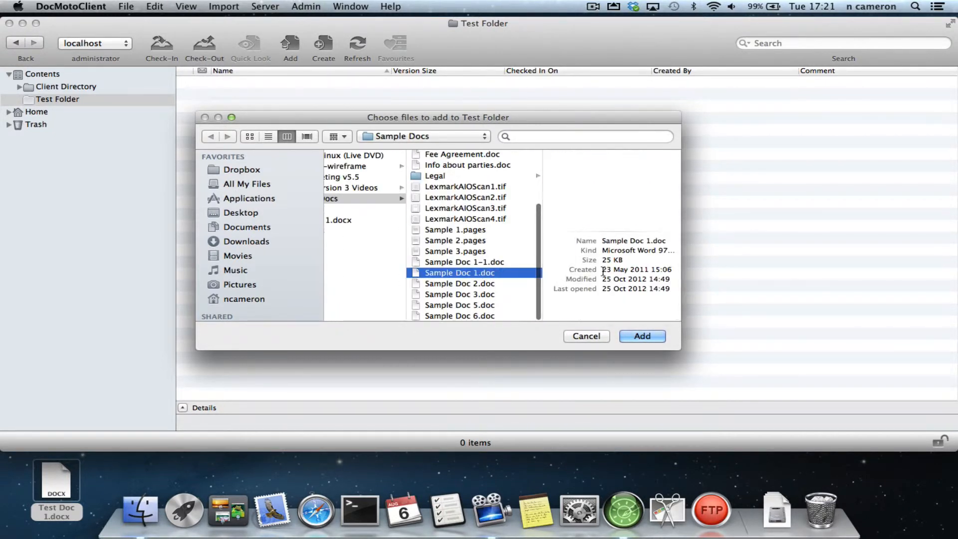
left_click(441, 166, "super")
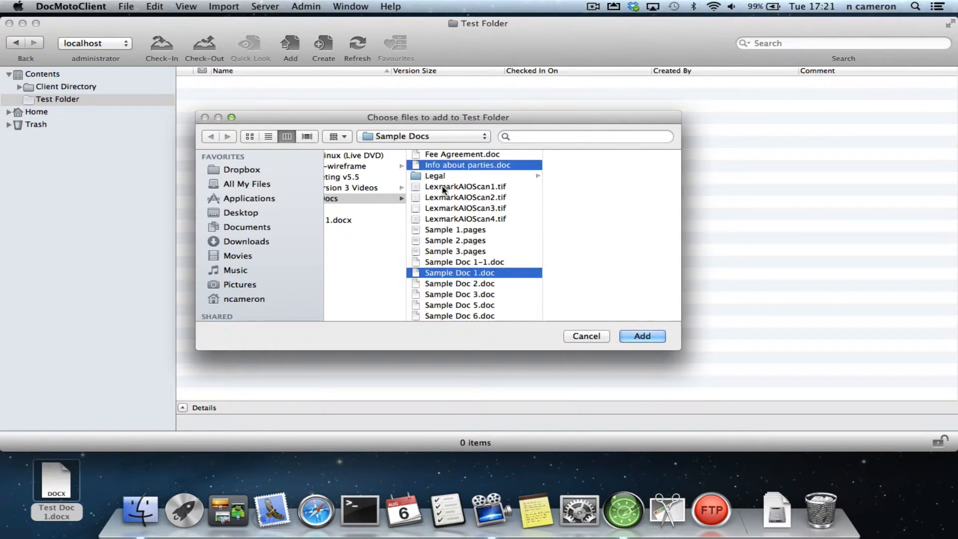
left_click(456, 220, "super")
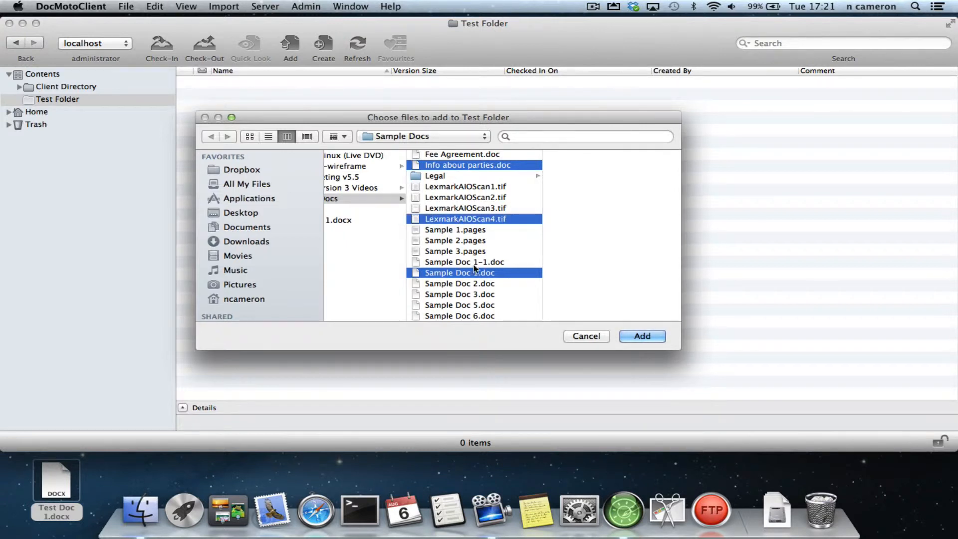
left_click(497, 277)
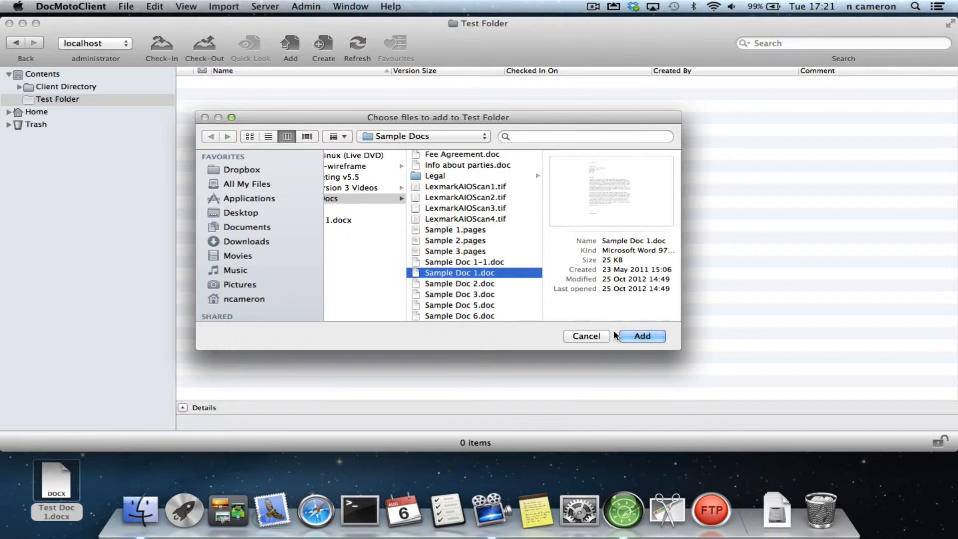
left_click(643, 338)
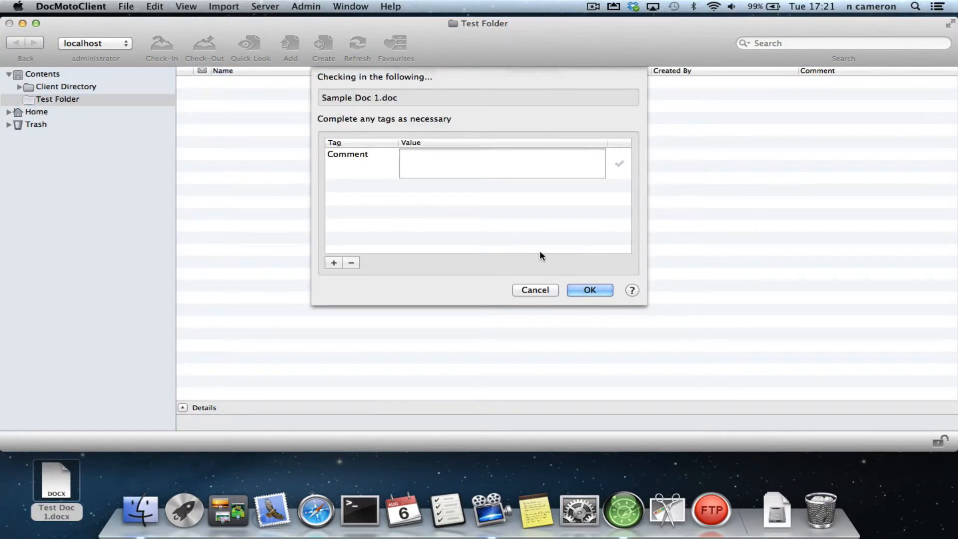
Step: Check in Sample Doc 1.doc with the comment "For demo purposes only"
left_click(457, 167)
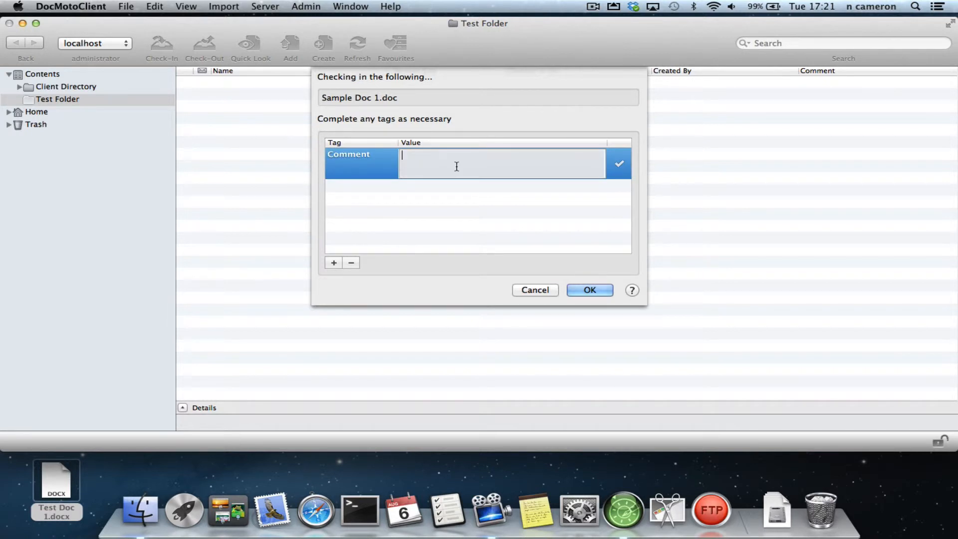
type("For demo purposes only")
left_click(590, 290)
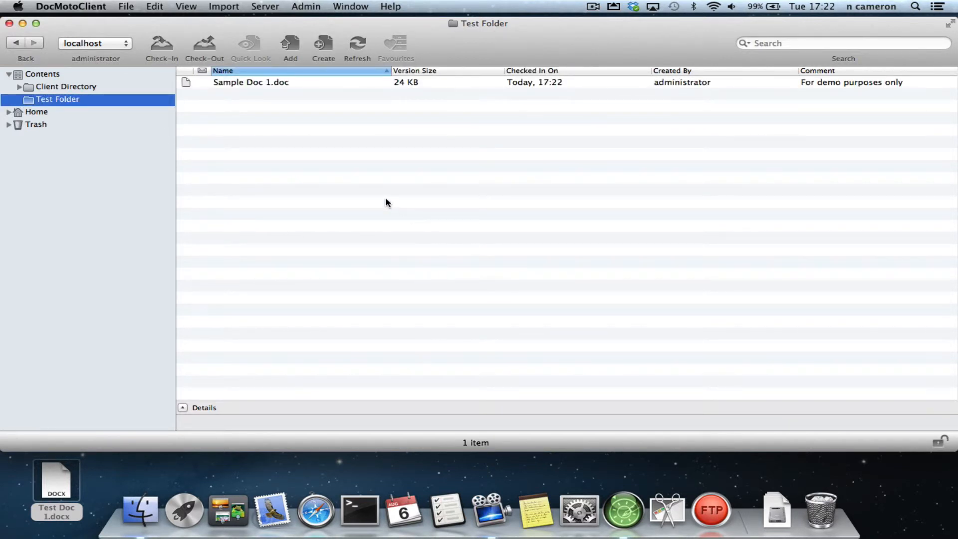
left_click(278, 85)
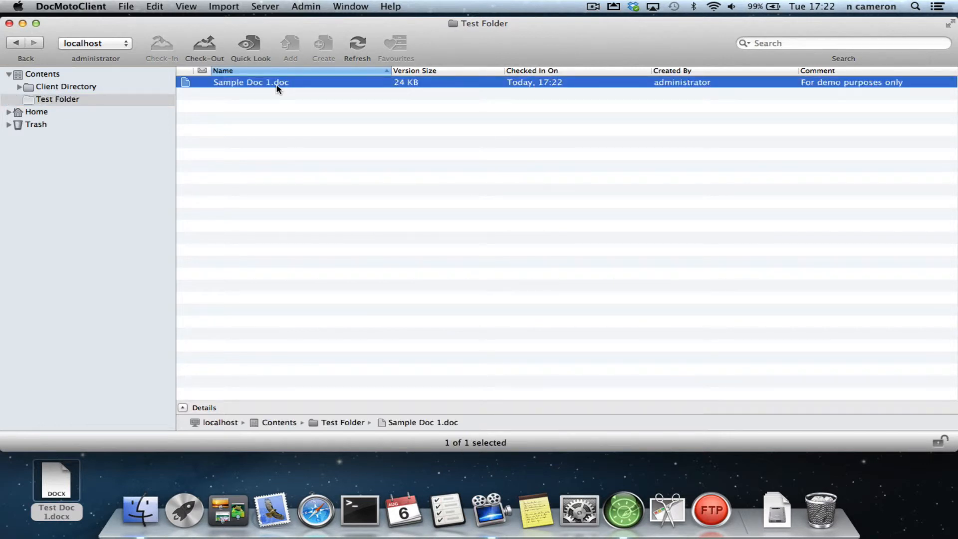
left_click(278, 180)
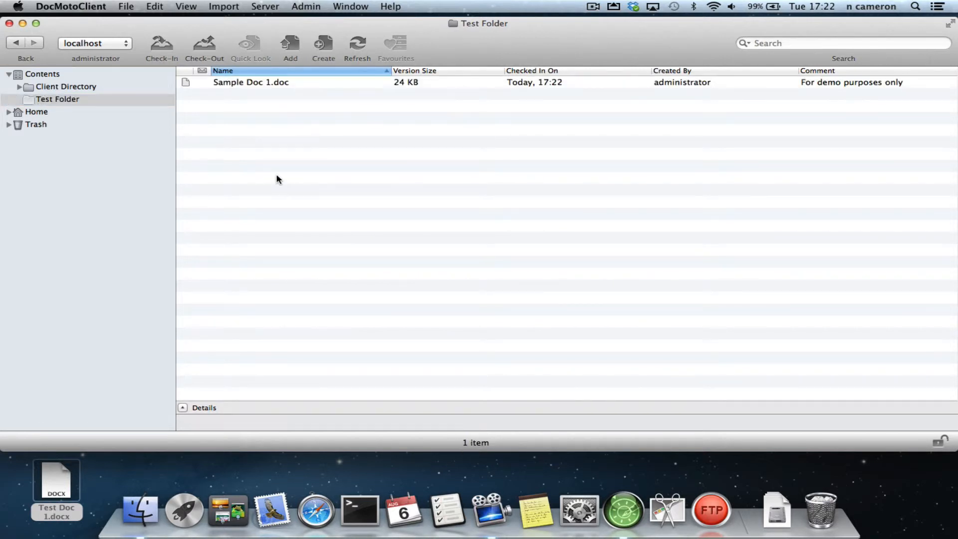
left_click(131, 11)
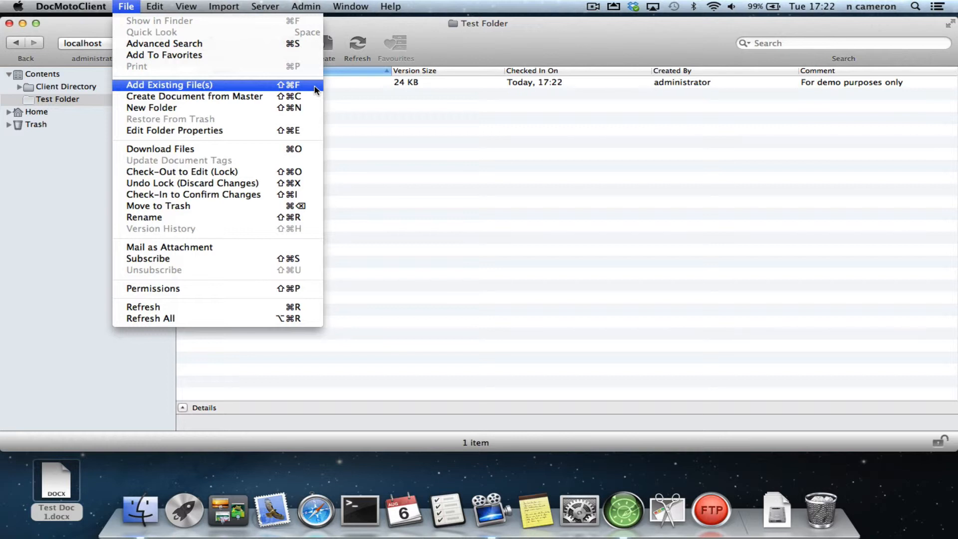
left_click(388, 133)
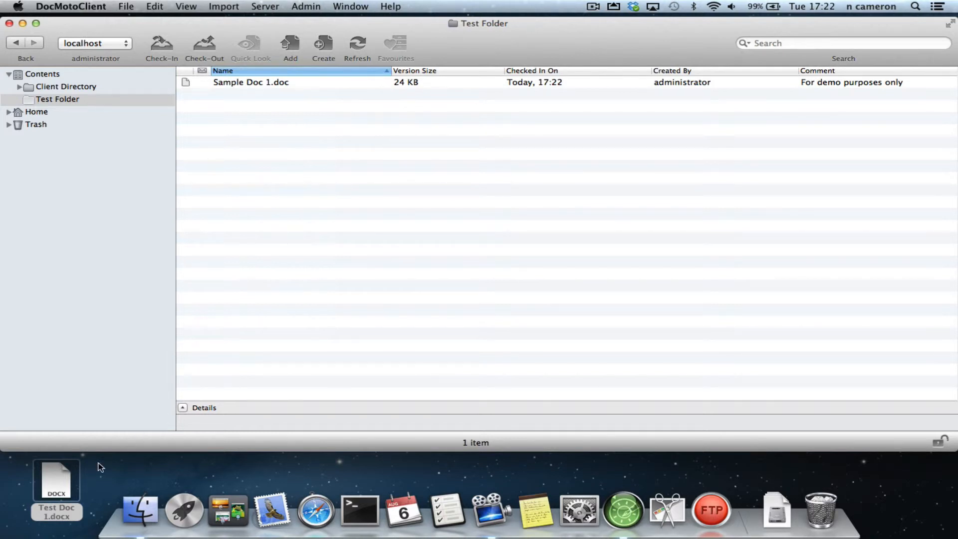
Step: Import Test Doc 1.docx from the desktop into Test Folder with the comment "Example drag and drop import"
left_click(62, 481)
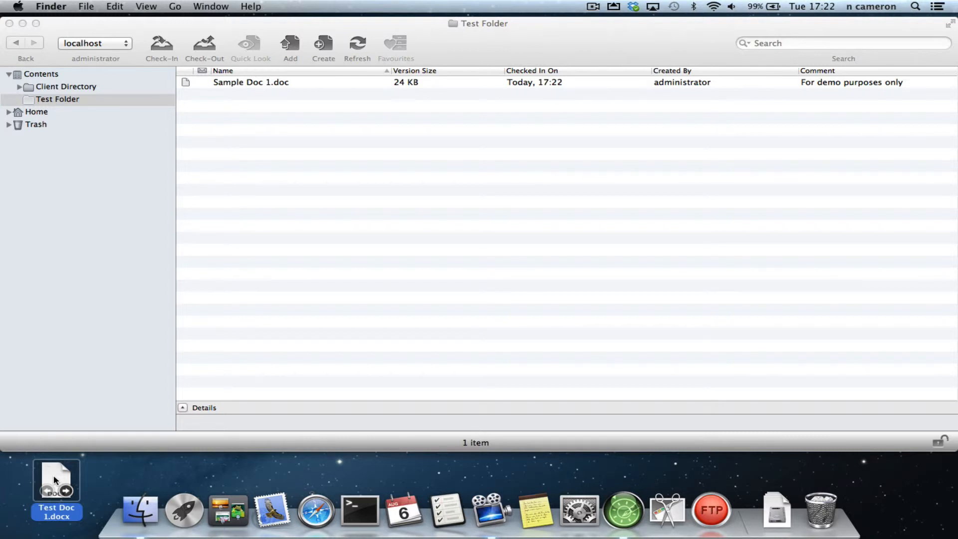
left_click_drag(53, 479, 278, 144)
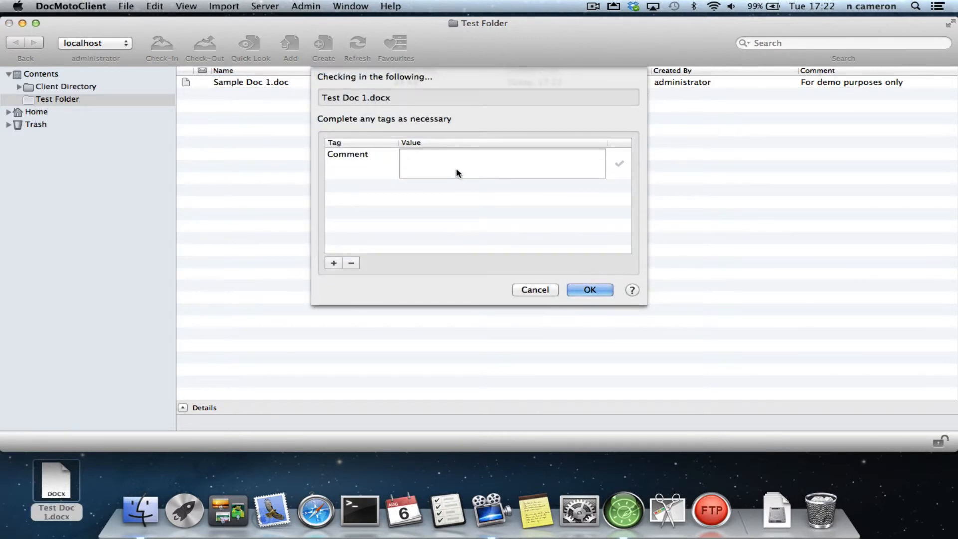
left_click(456, 171)
type("Example ")
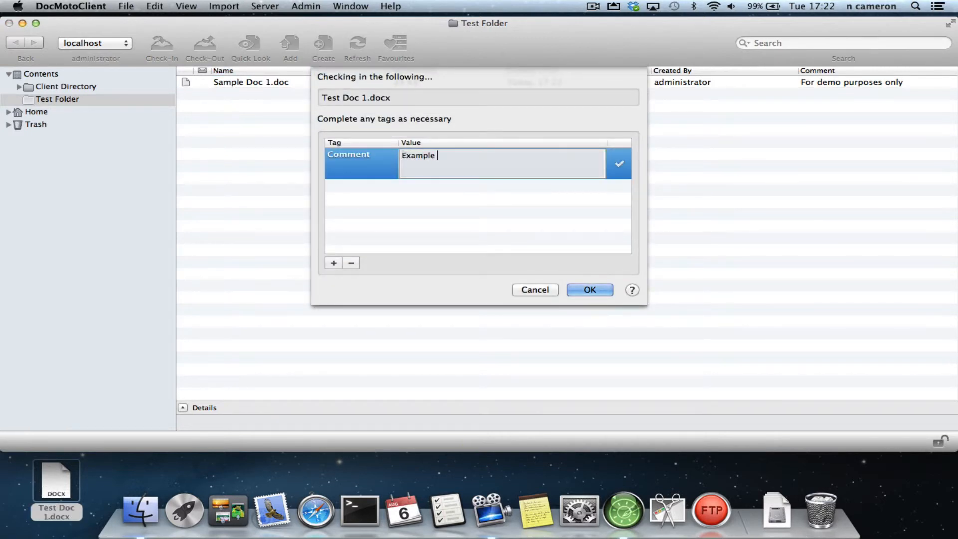
type("drag and drop import")
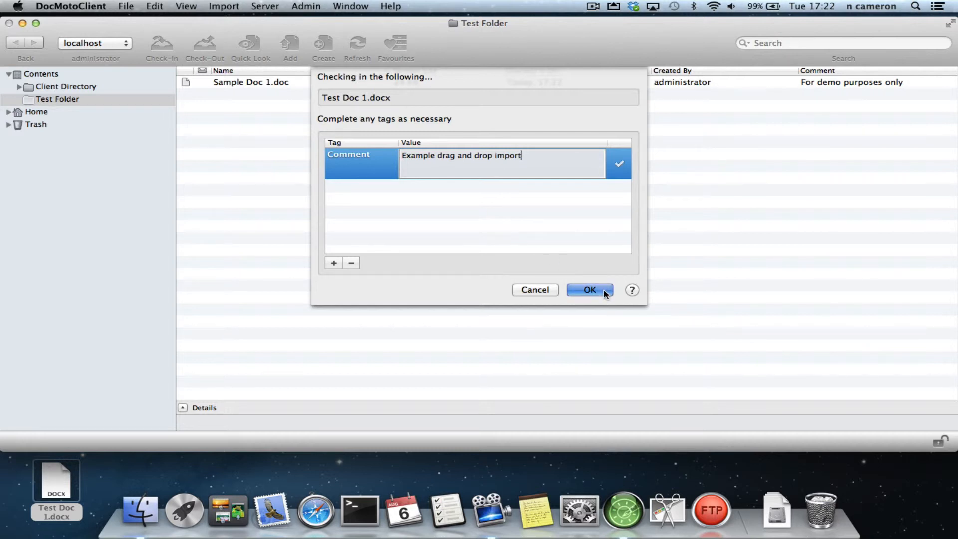
left_click(590, 290)
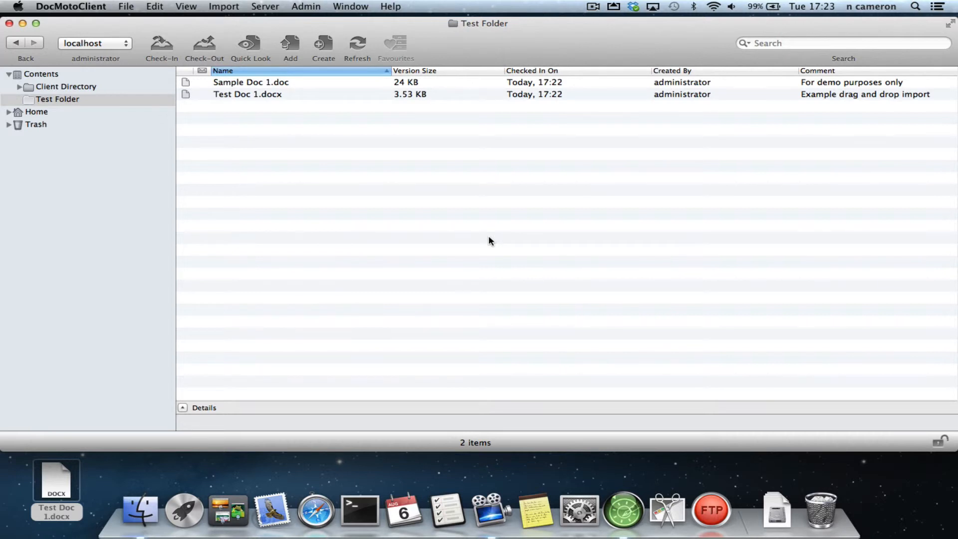
Step: Turn on removal of the local version on initial upload in the upload preferences
mouse_move(63, 474)
left_click(84, 6)
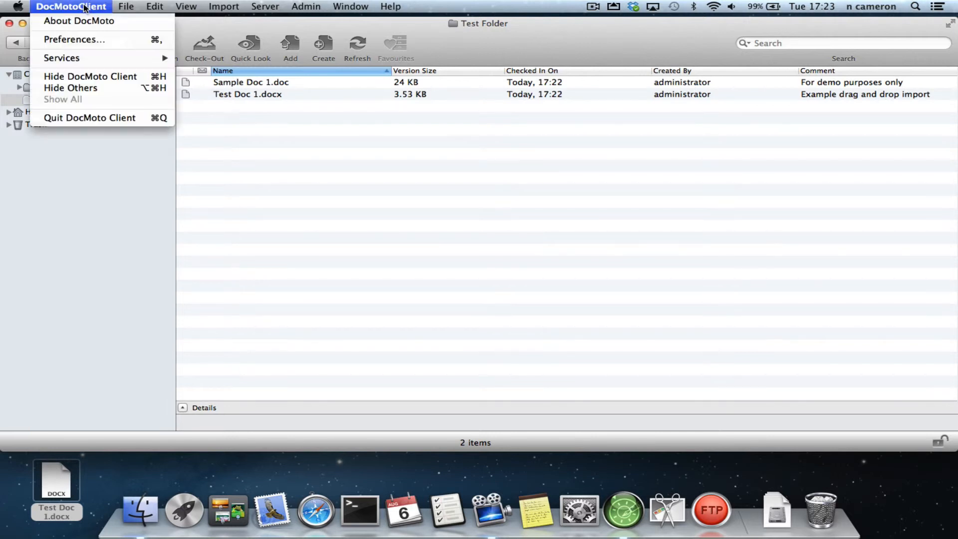
left_click(118, 40)
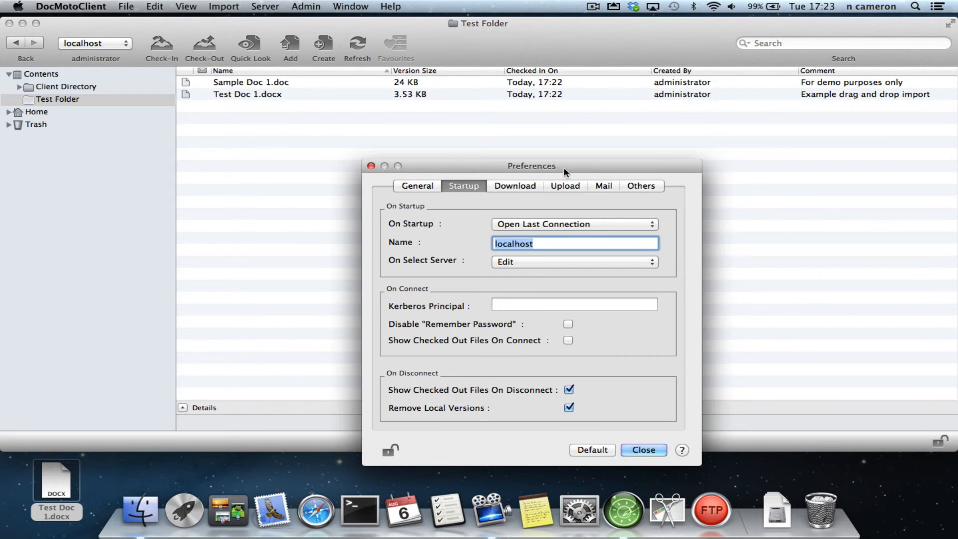
left_click_drag(565, 169, 463, 136)
left_click(466, 156)
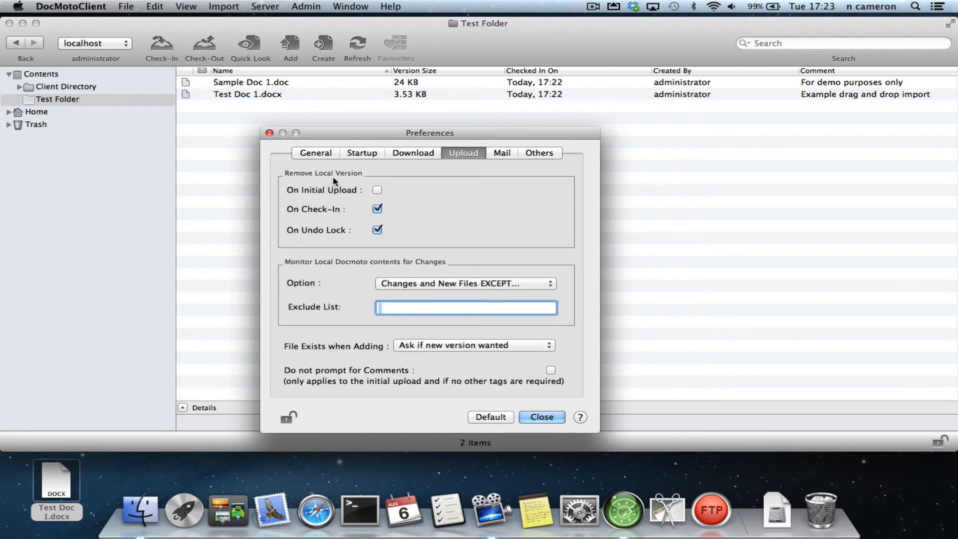
left_click(378, 195)
left_click(544, 418)
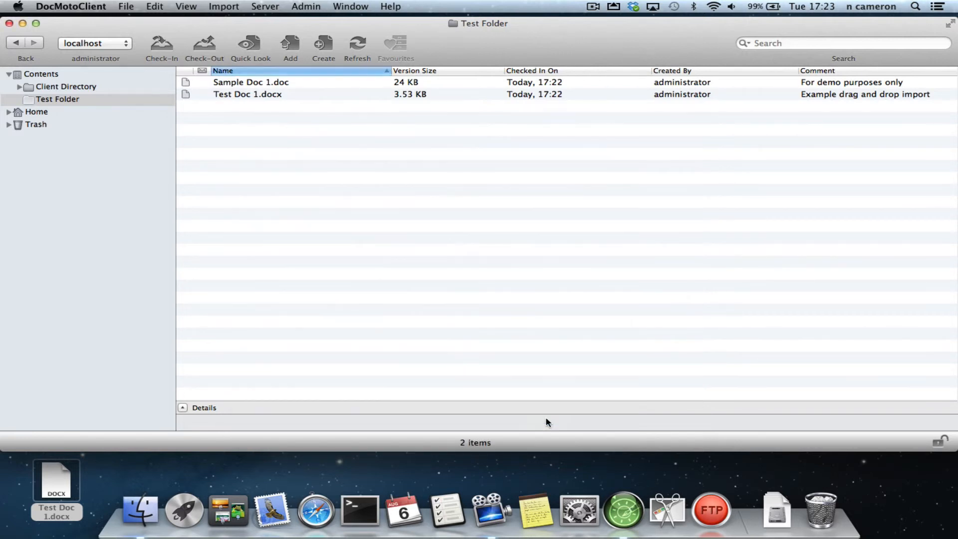
Step: Import Test Doc 1.docx from the desktop into the administrator folder under Home
left_click(9, 112)
left_click(58, 128)
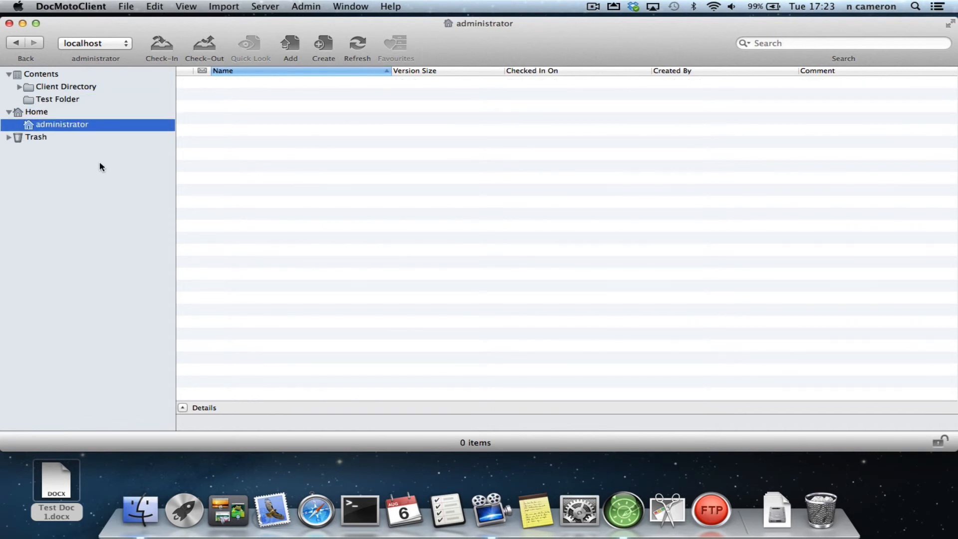
mouse_move(52, 484)
left_click_drag(52, 485, 300, 199)
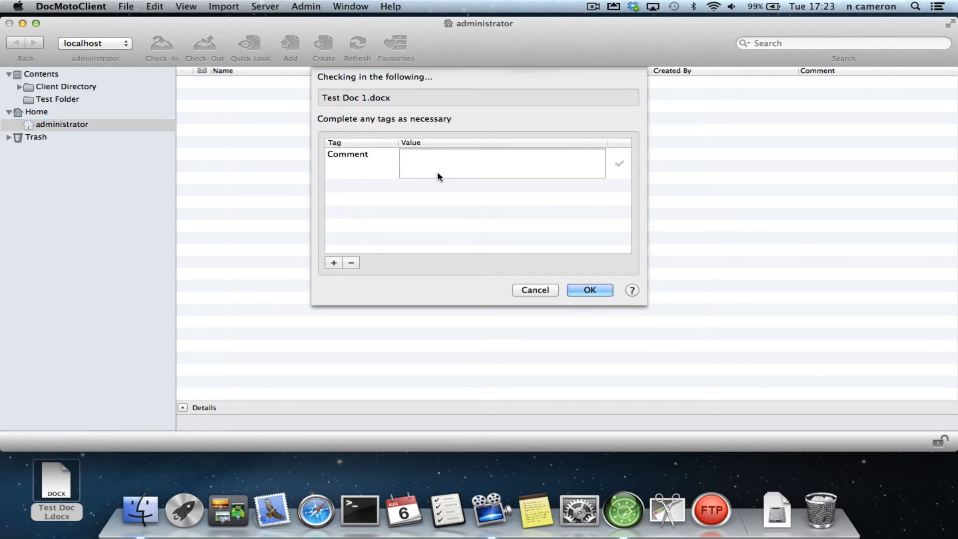
Step: Enter an "Example" comment about the upload for Test Doc 1.docx and check the file in
double_click(439, 171)
type("Exam")
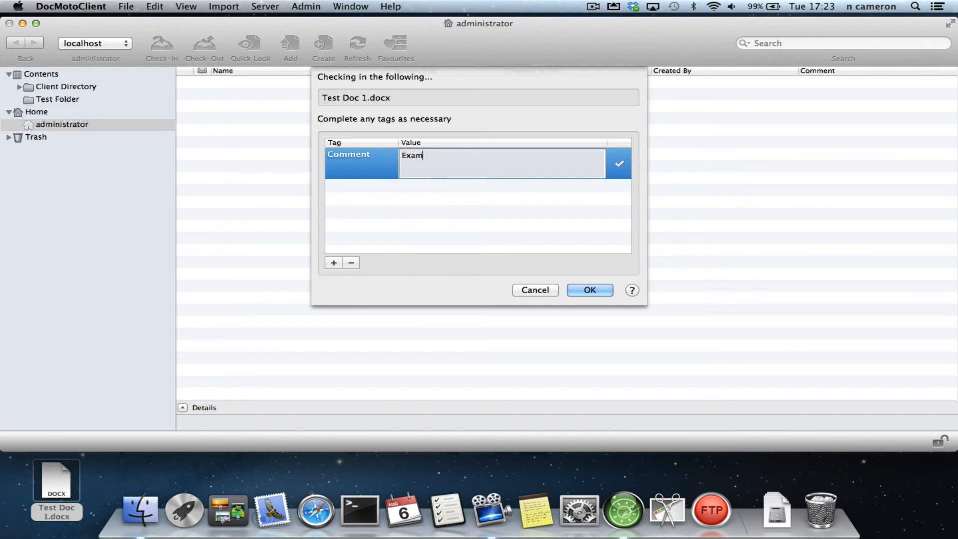
type("ple c")
key("BackSpace")
key("BackSpace")
type("an on upload")
left_click(589, 290)
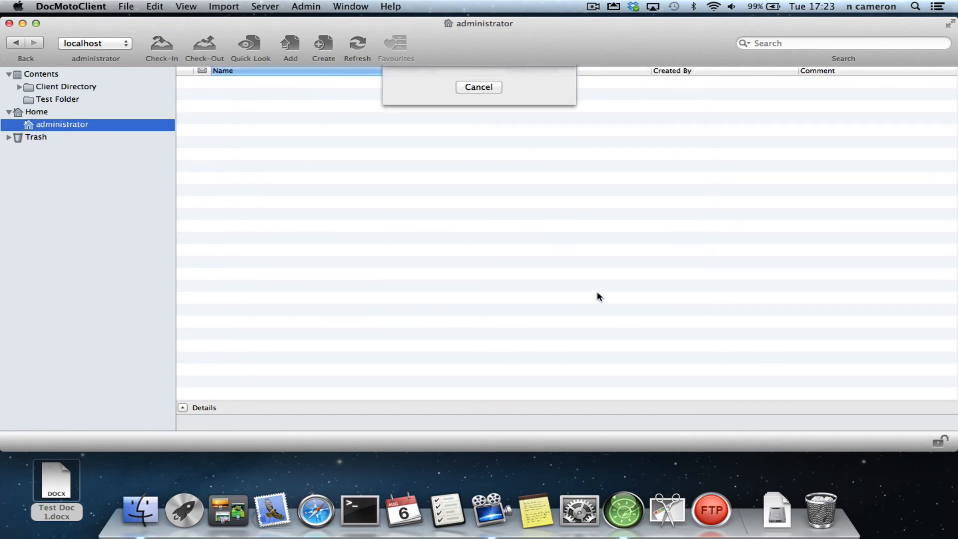